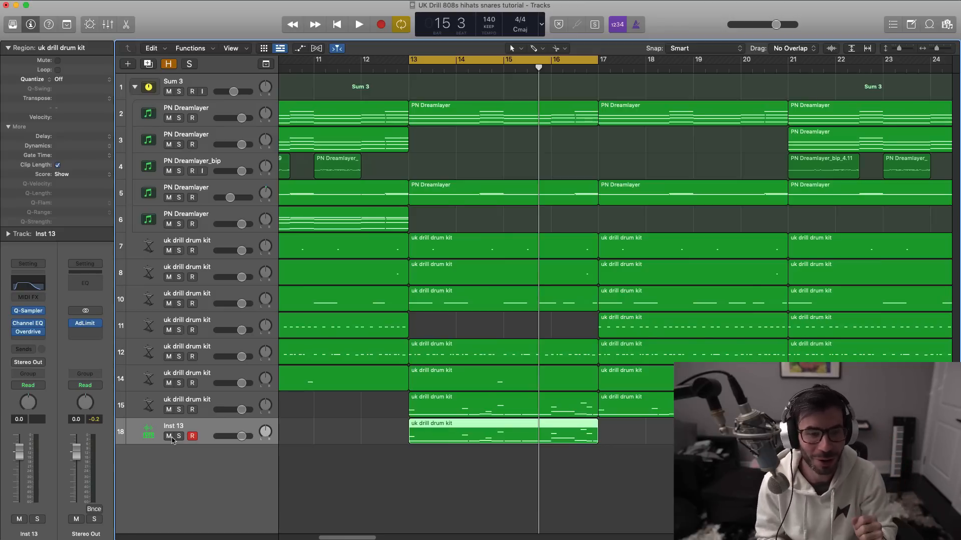
# - Open the Sampler instrument on track 15 to check which sampler it uses, and close it again
pyautogui.press('Up')
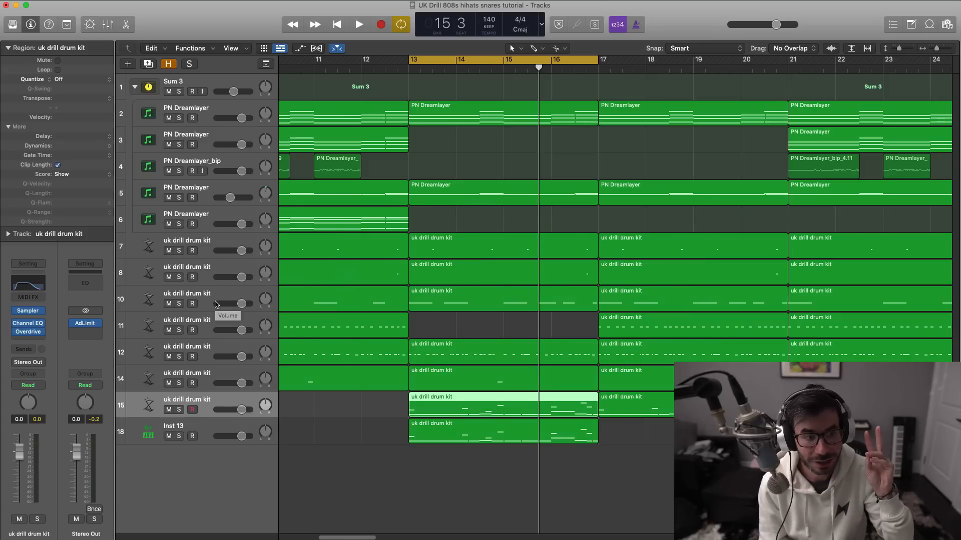
pyautogui.click(28, 311)
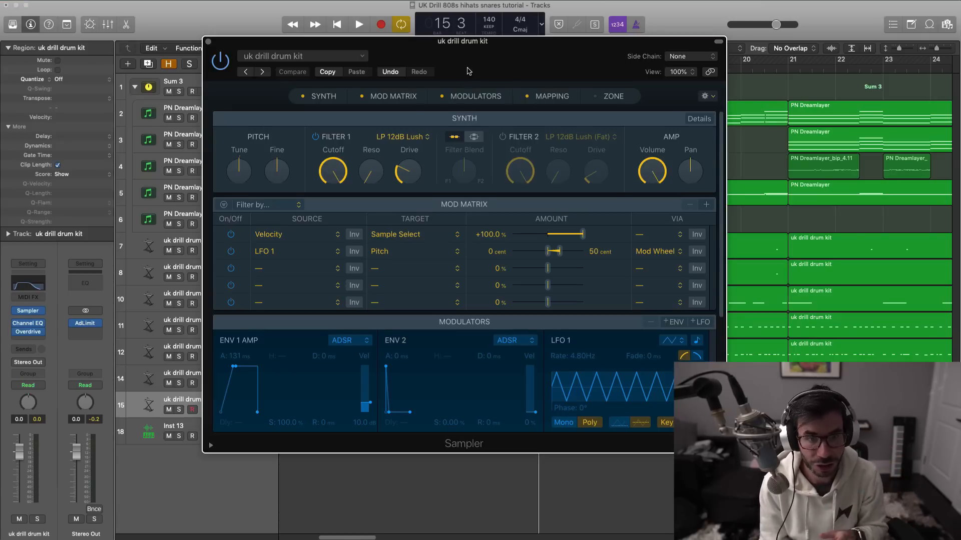
pyautogui.moveTo(468, 71); pyautogui.dragTo(475, 90)
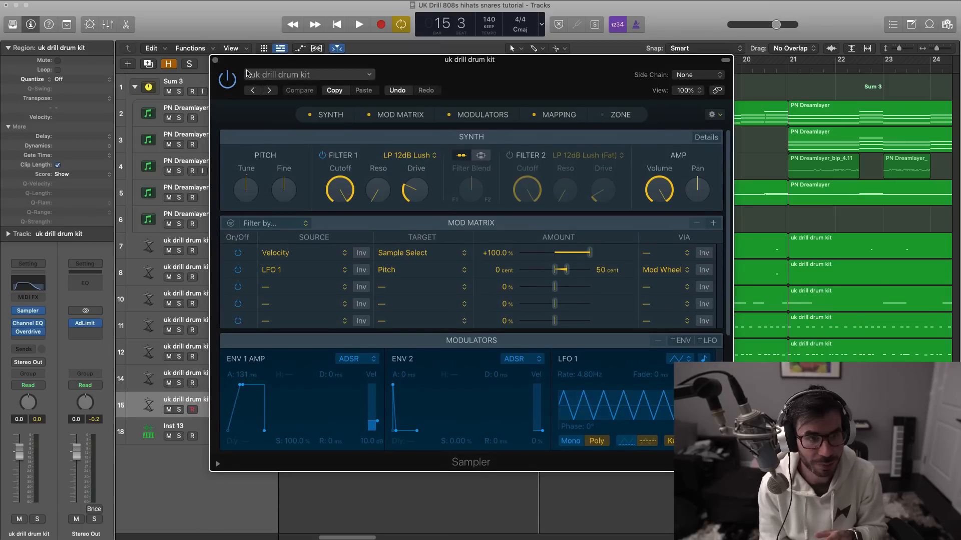
pyautogui.click(215, 60)
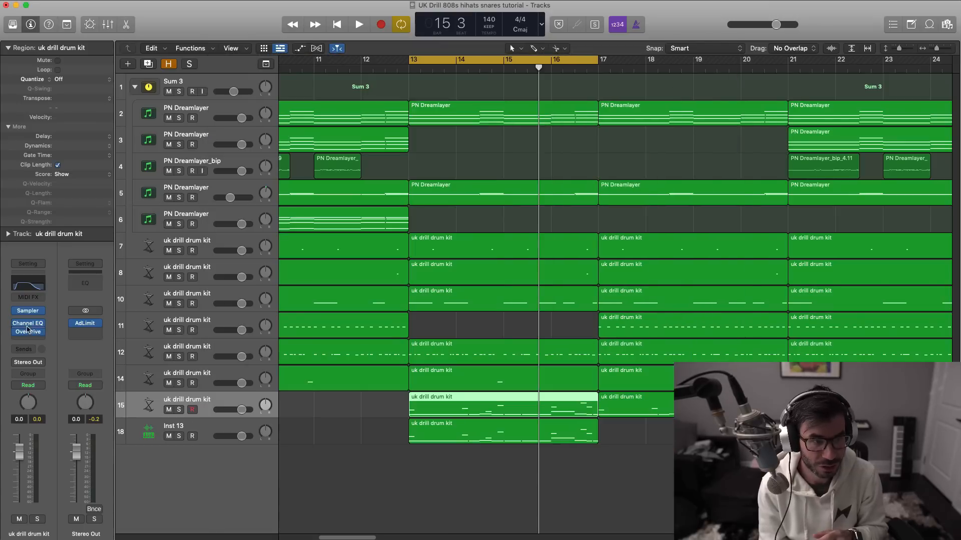
# - Inspect the Quick Sampler with 808_C.aif on the Inst 13 track, shrink its window to 125%, and close it
pyautogui.click(193, 429)
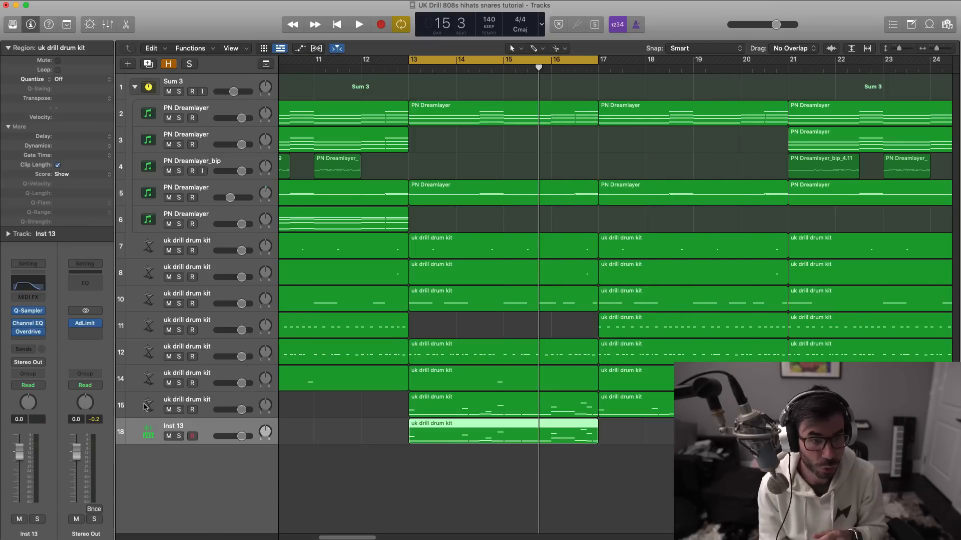
pyautogui.click(37, 315)
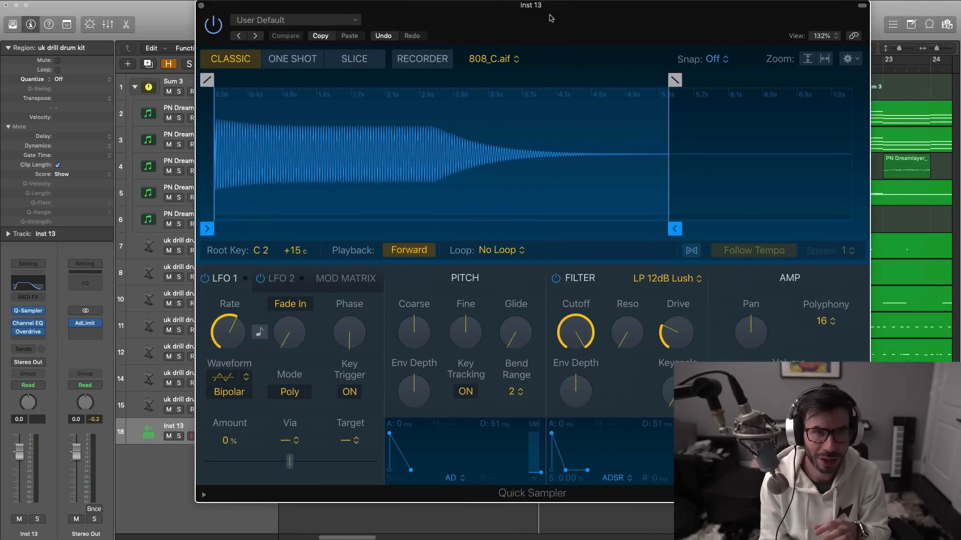
pyautogui.moveTo(550, 18); pyautogui.dragTo(532, 34)
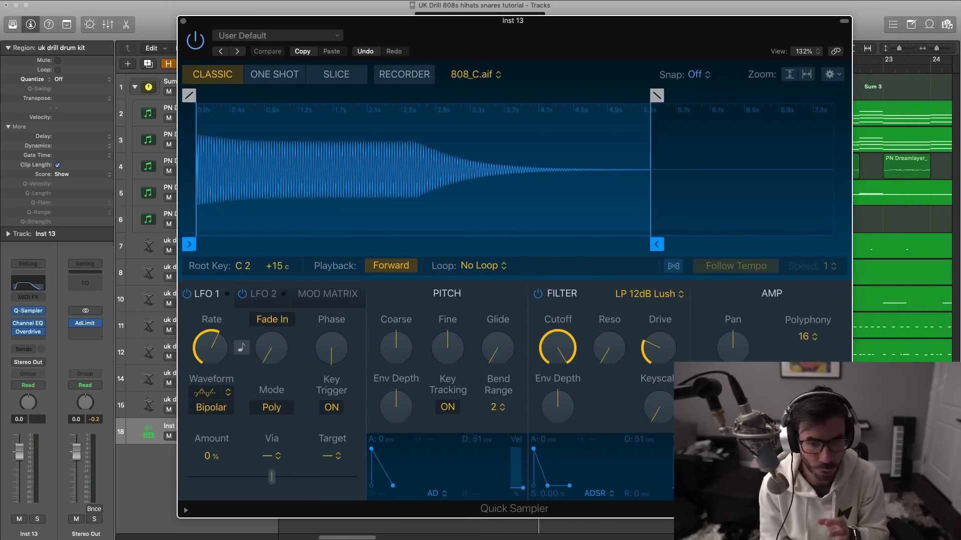
pyautogui.moveTo(852, 518); pyautogui.dragTo(819, 497)
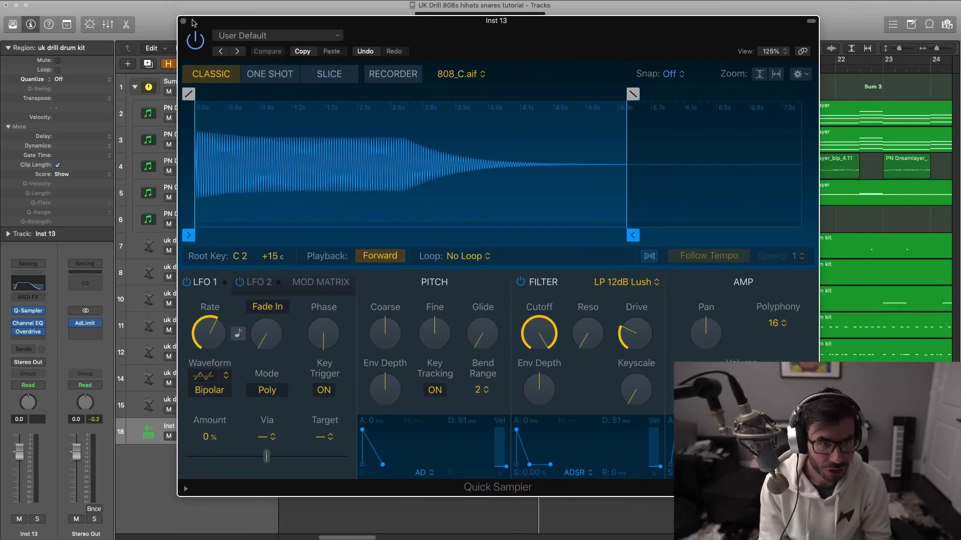
pyautogui.press('super+w')
# - Solo track 15 and play its 808 pattern with the track's Sampler open
pyautogui.click(178, 409)
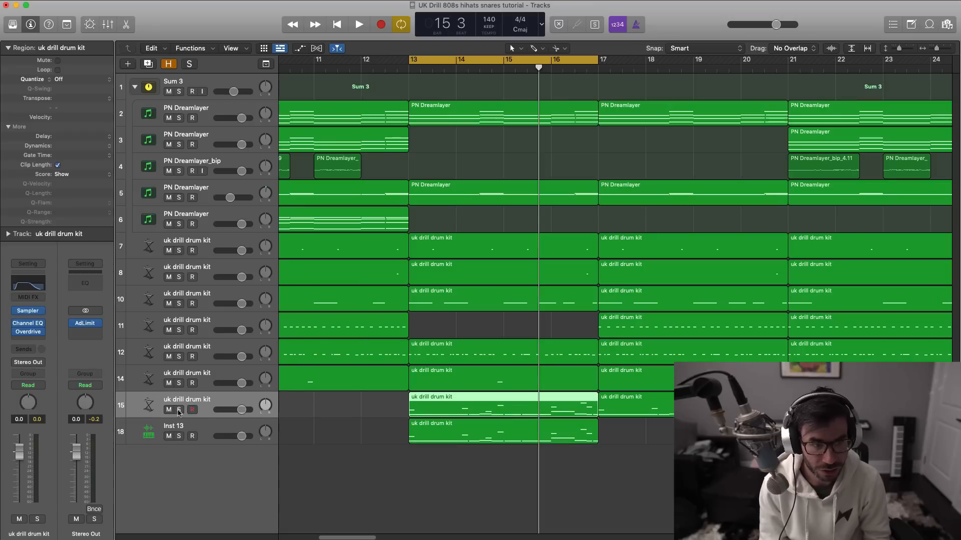
pyautogui.click(178, 411)
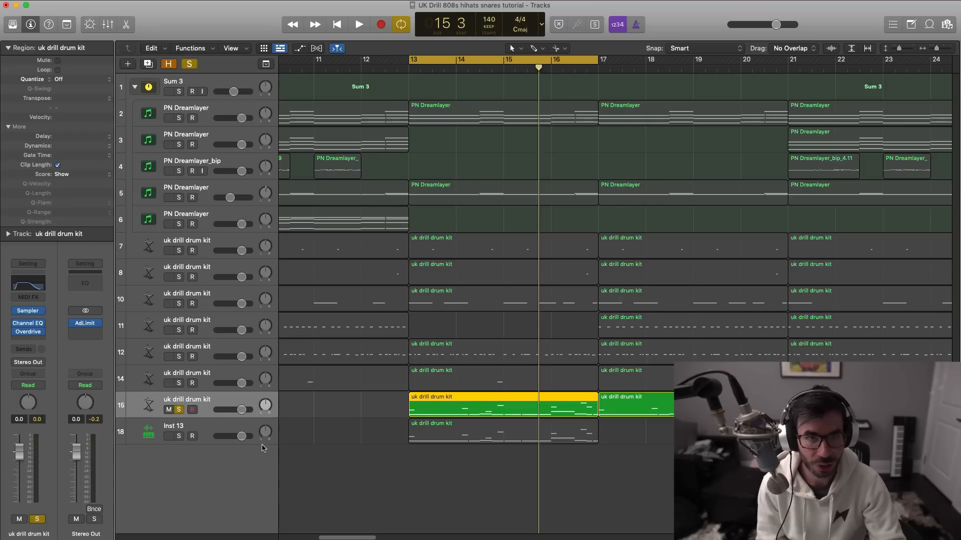
pyautogui.moveTo(27, 313)
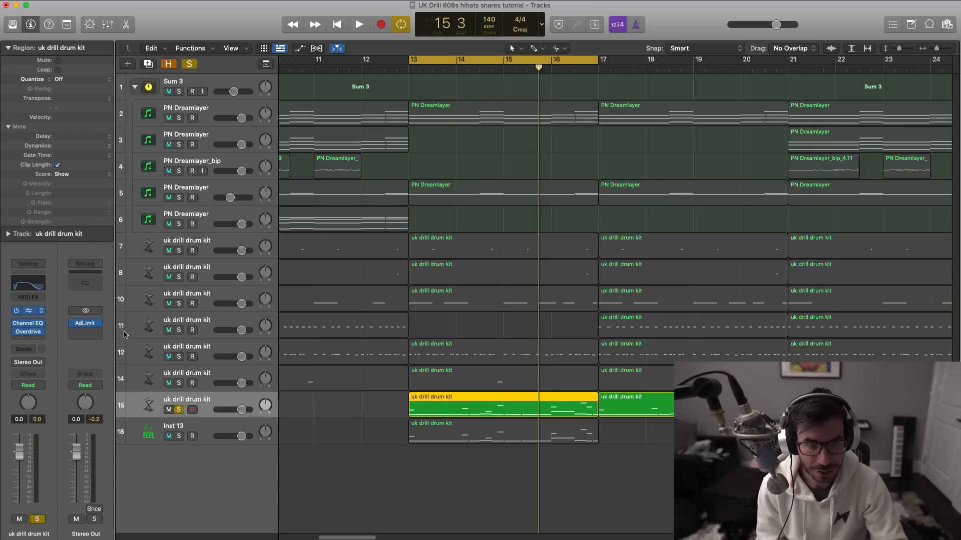
pyautogui.press('space')
pyautogui.moveTo(467, 94); pyautogui.dragTo(431, 116)
pyautogui.press('space')
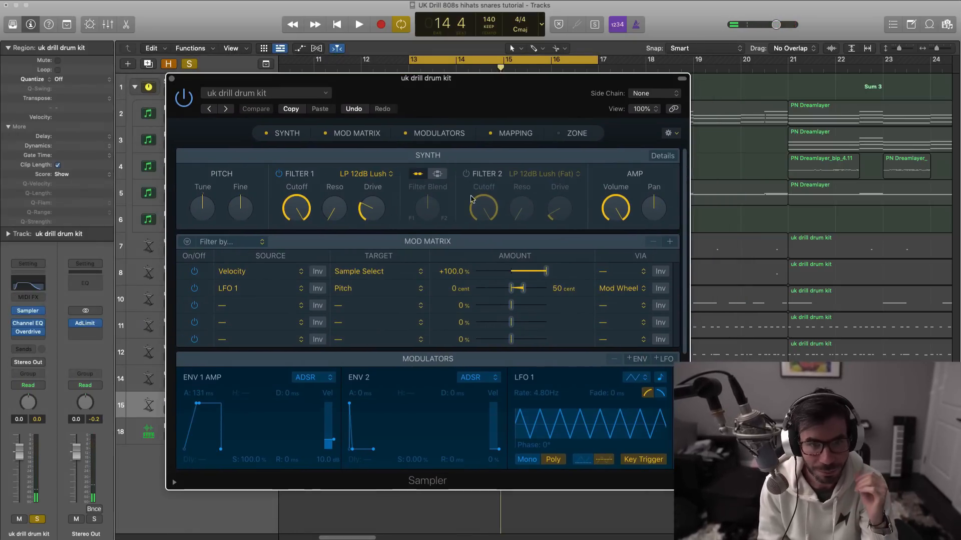
# - Show the Synth section's details in the Sampler and set the voice mode to Legato
pyautogui.scroll(-5, 475, 240)
pyautogui.scroll(5, 480, 287)
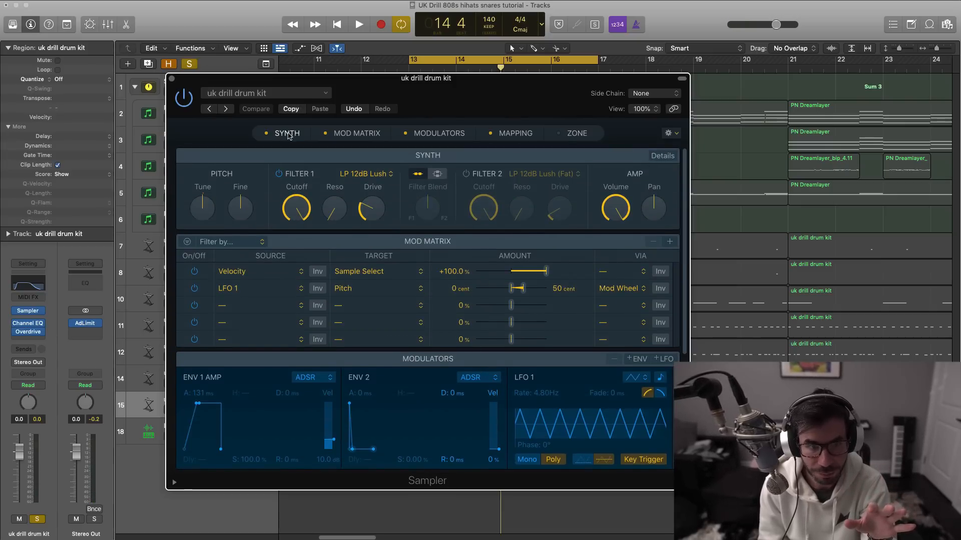
pyautogui.click(266, 134)
pyautogui.click(266, 135)
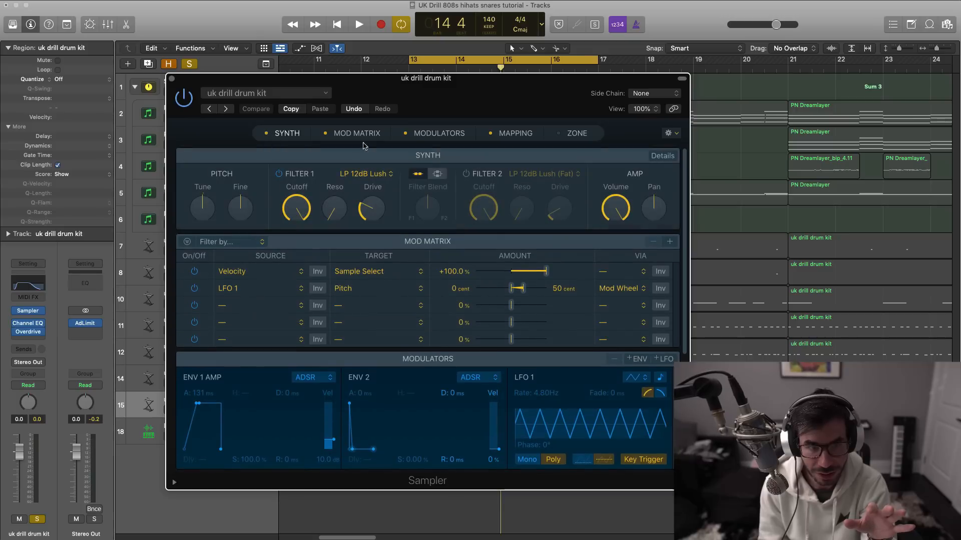
pyautogui.click(661, 158)
pyautogui.moveTo(551, 96); pyautogui.dragTo(594, 96)
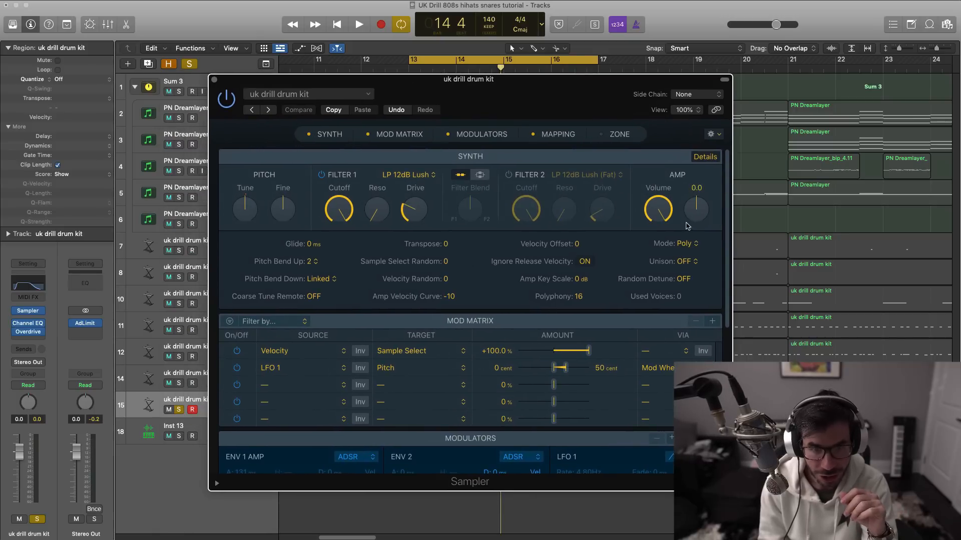
pyautogui.click(683, 244)
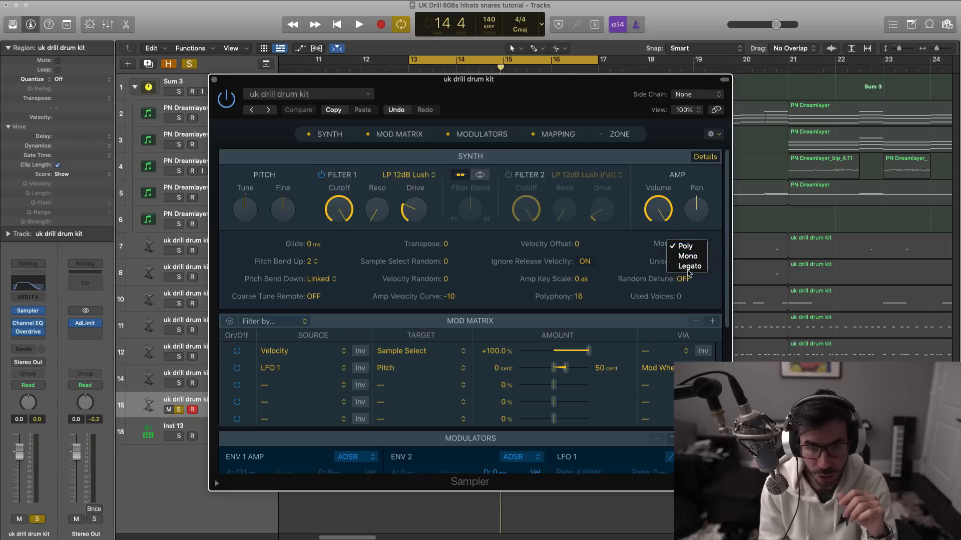
pyautogui.click(690, 266)
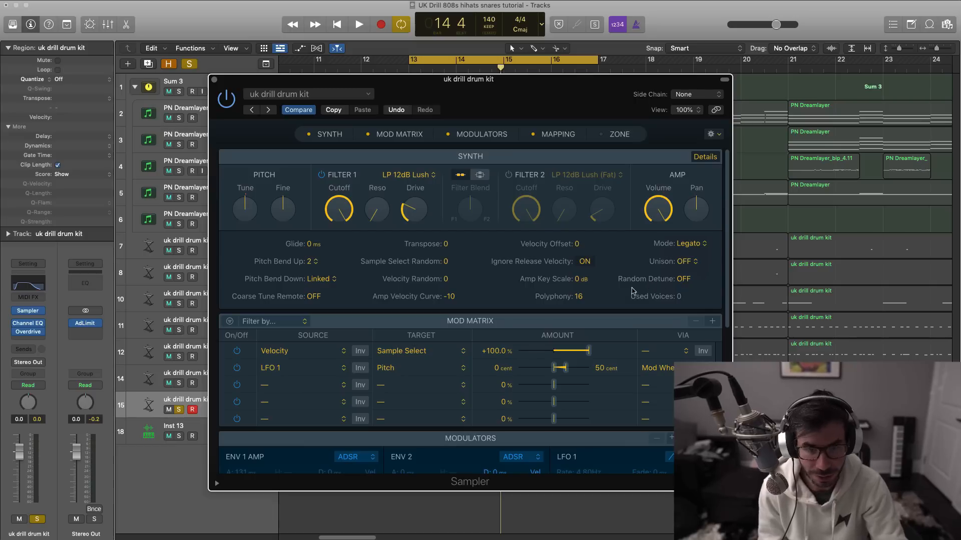
# - Set the Sampler's glide to 60 ms, playing the 808 pattern before and after the change, and close the Sampler
pyautogui.press('space')
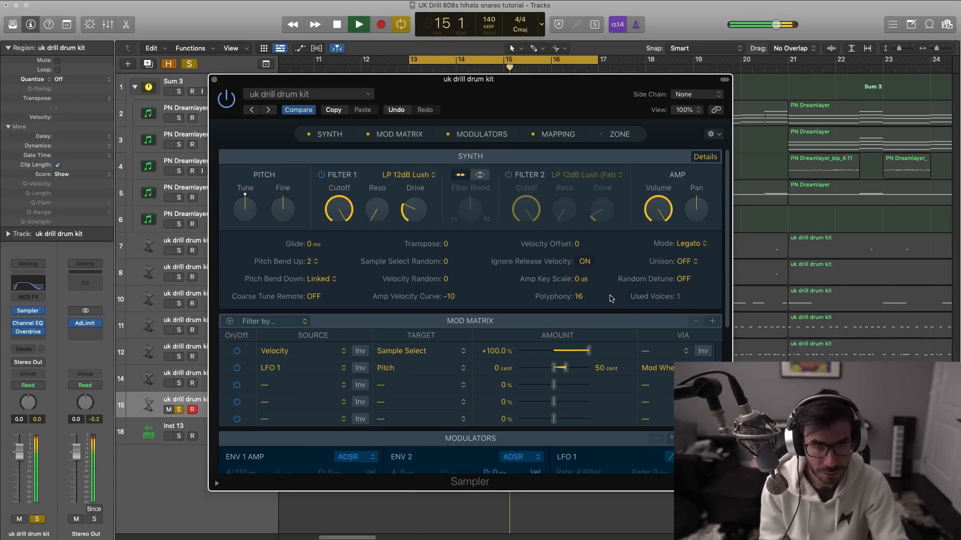
pyautogui.press('space')
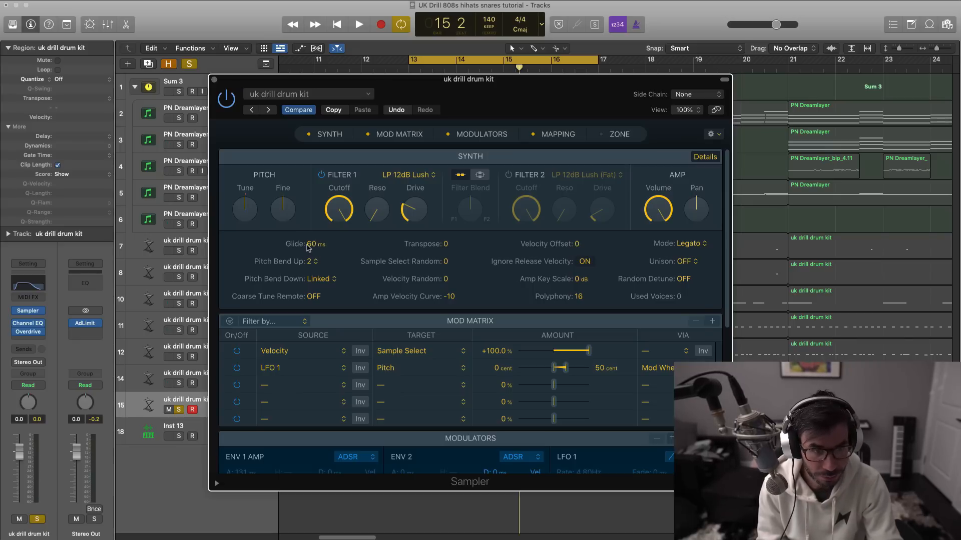
pyautogui.press('space')
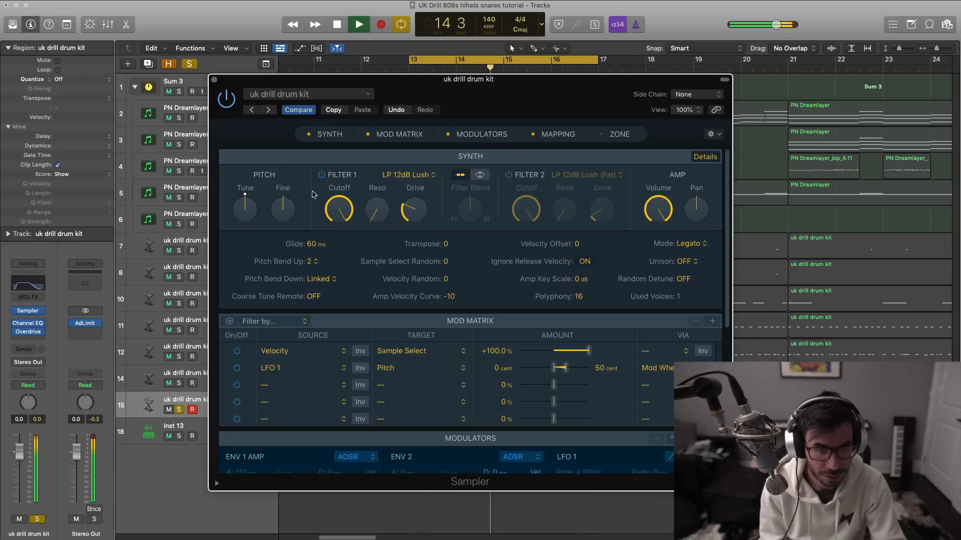
pyautogui.press('space')
pyautogui.click(214, 79)
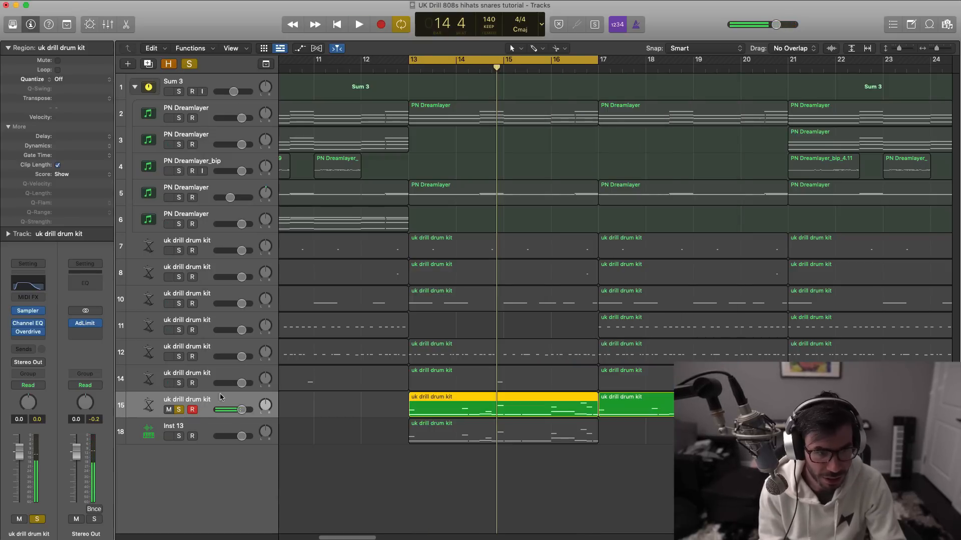
# - Solo the Inst 13 track instead of track 15 and play it with its Quick Sampler open at 100% view
pyautogui.click(179, 409)
pyautogui.click(179, 437)
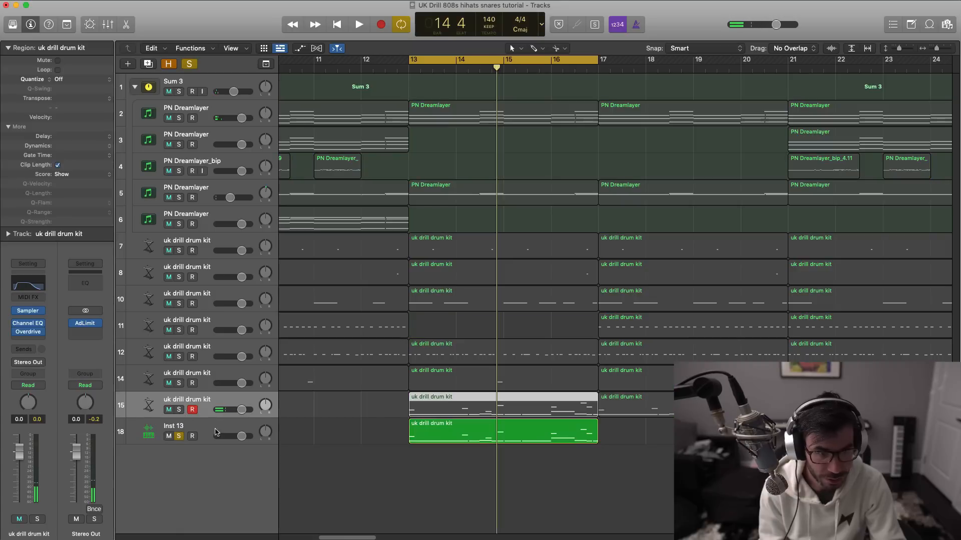
pyautogui.click(218, 431)
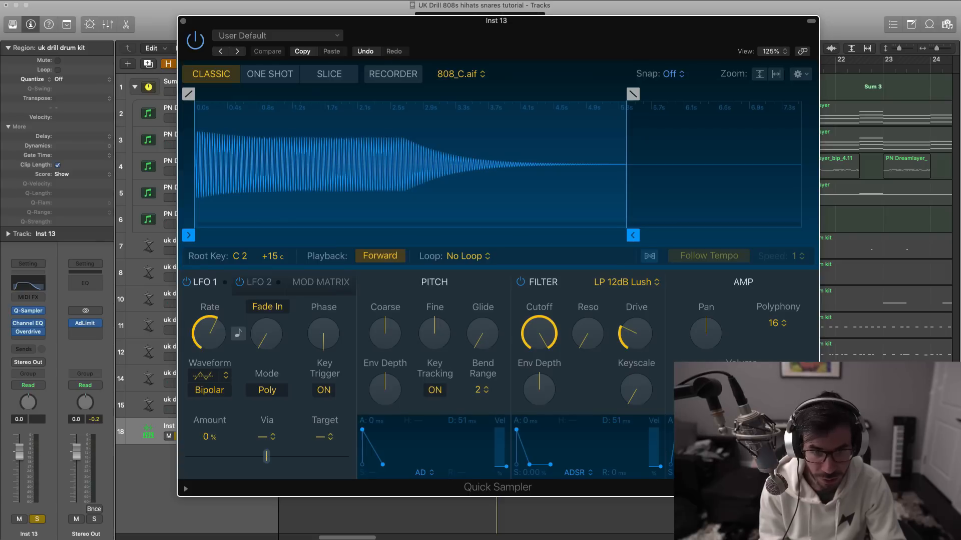
pyautogui.moveTo(818, 496); pyautogui.dragTo(689, 412)
pyautogui.press('space')
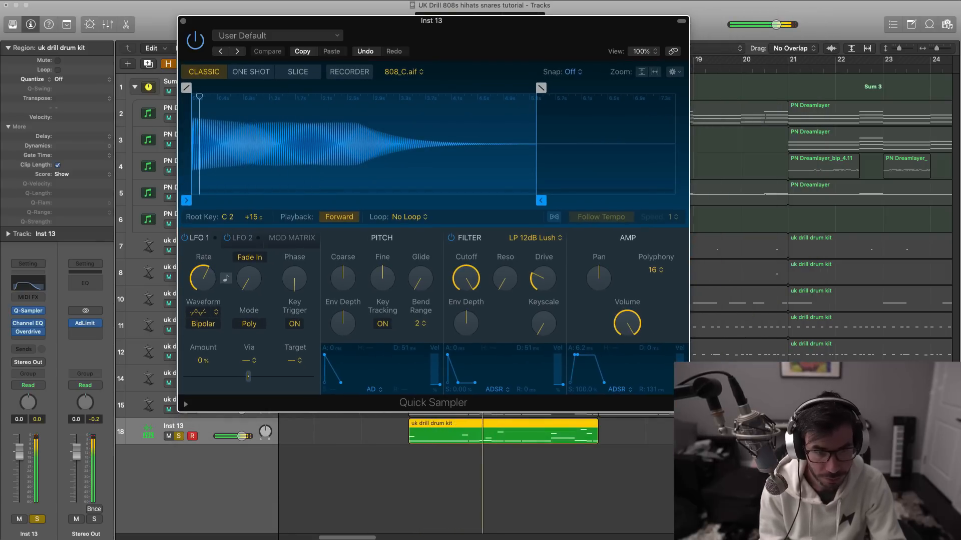
# - Set the Quick Sampler's polyphony to Mono and play the 808 pattern
pyautogui.click(654, 273)
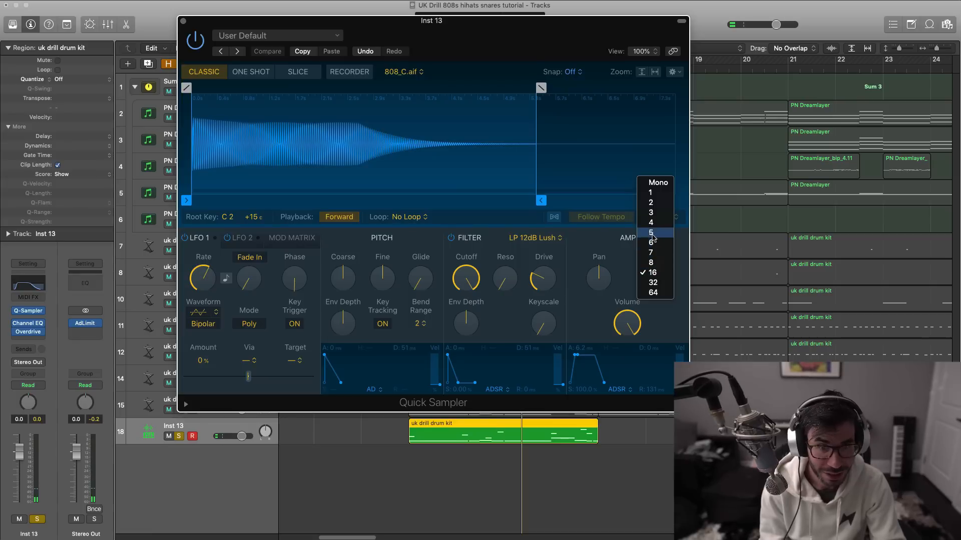
pyautogui.click(658, 185)
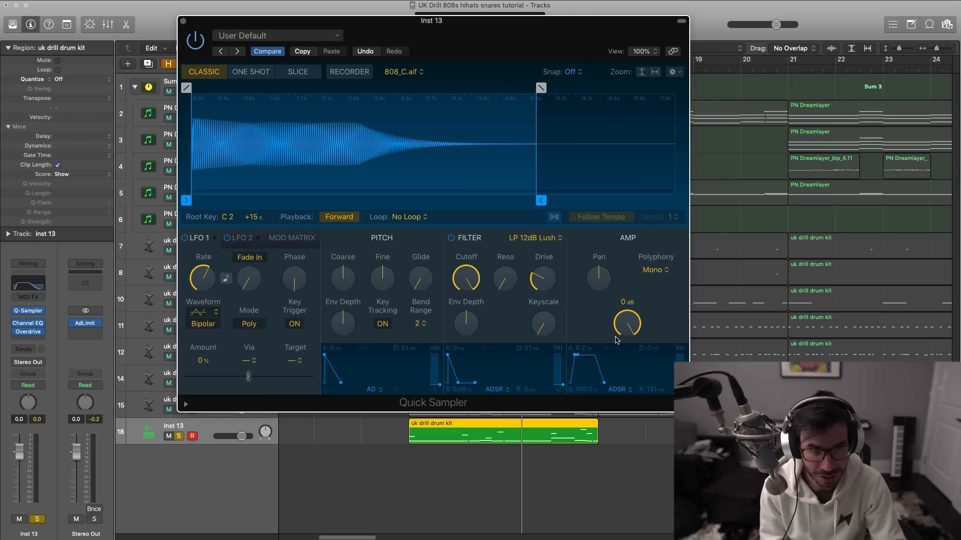
pyautogui.press('space')
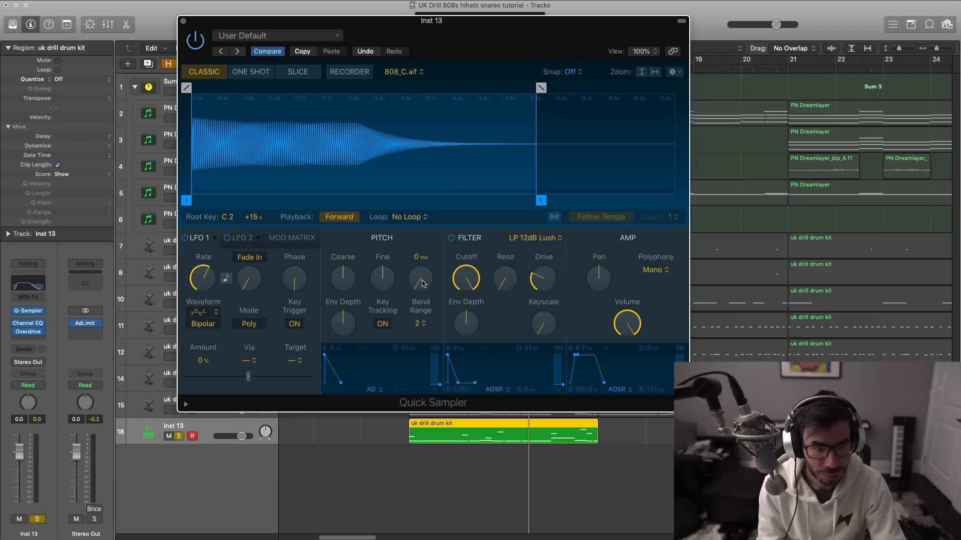
# - Set the Quick Sampler's pitch glide to 60 ms, play the result, and close the Quick Sampler
pyautogui.moveTo(421, 275); pyautogui.dragTo(421, 278)
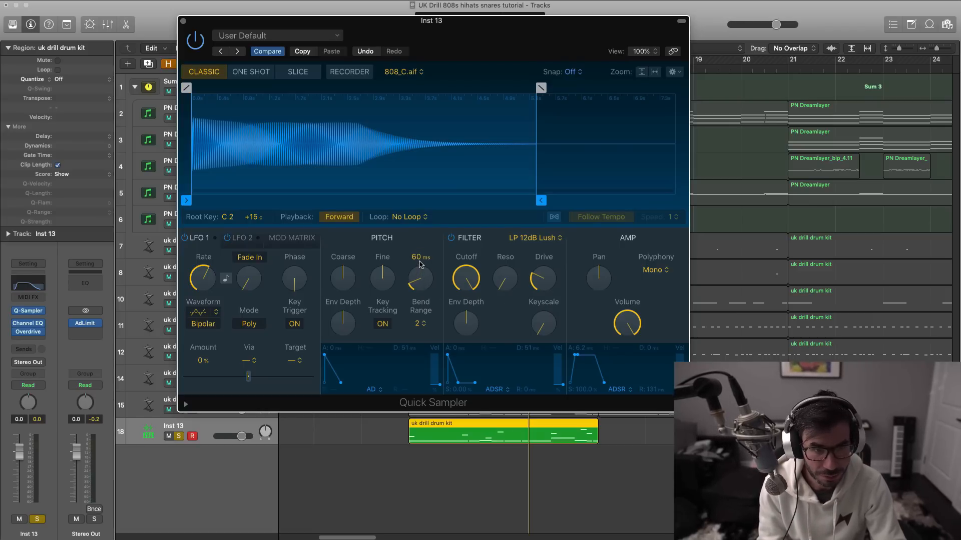
pyautogui.press('space')
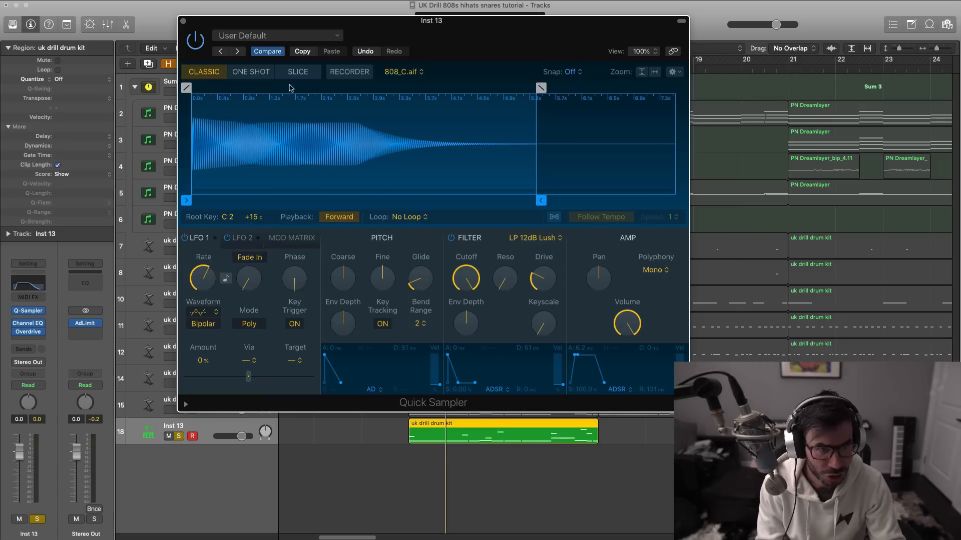
pyautogui.click(183, 21)
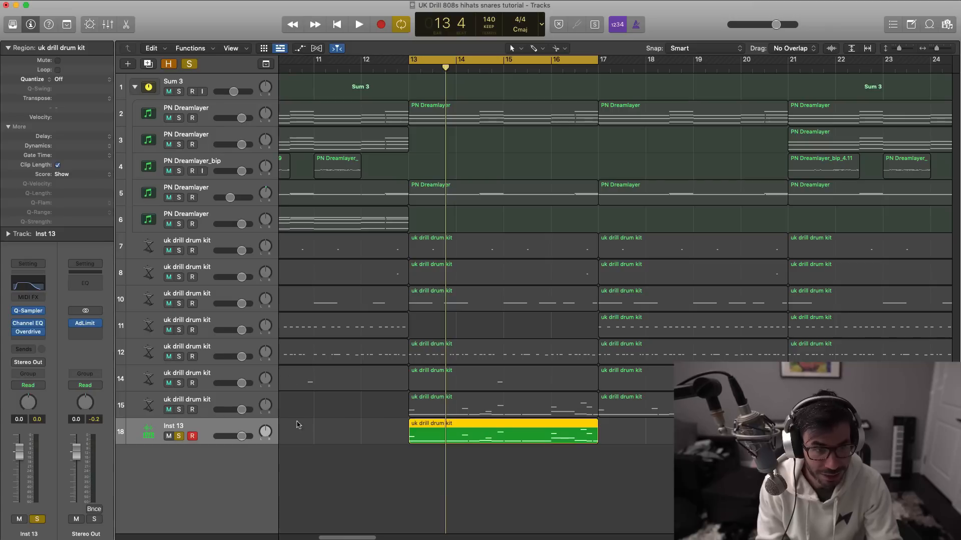
# - Switch the solo from Inst 13 back to track 15 and play its 808 pattern
pyautogui.click(178, 410)
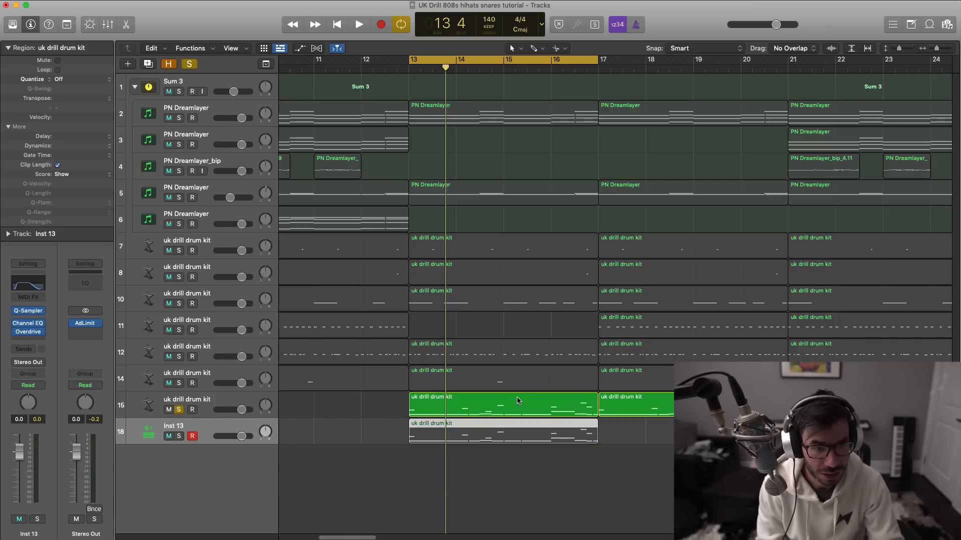
pyautogui.press('space')
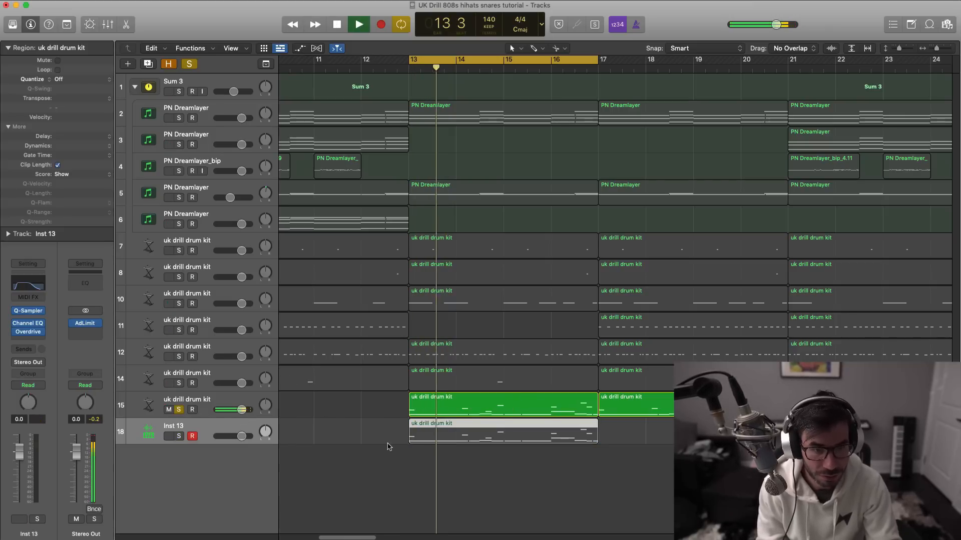
pyautogui.press('space')
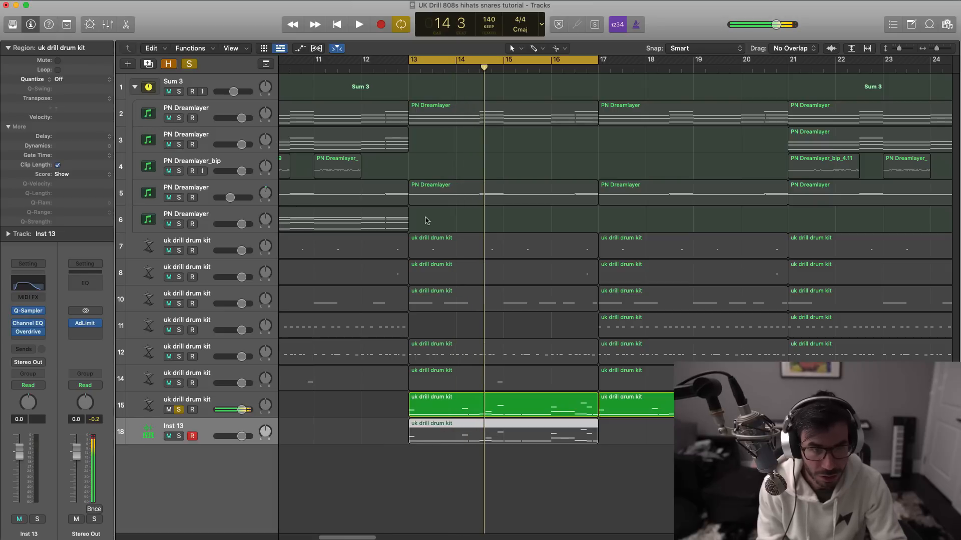
# - Shorten the cycle range to bar 13, play it, and open track 15's region at bar 13 in the Piano Roll
pyautogui.moveTo(411, 60); pyautogui.dragTo(456, 60)
pyautogui.press('space')
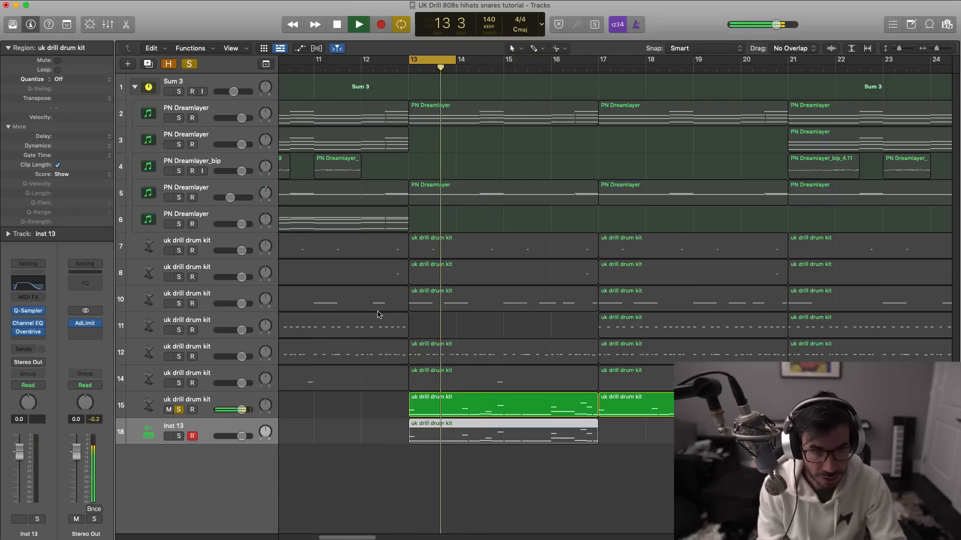
pyautogui.press('space')
pyautogui.doubleClick(413, 411)
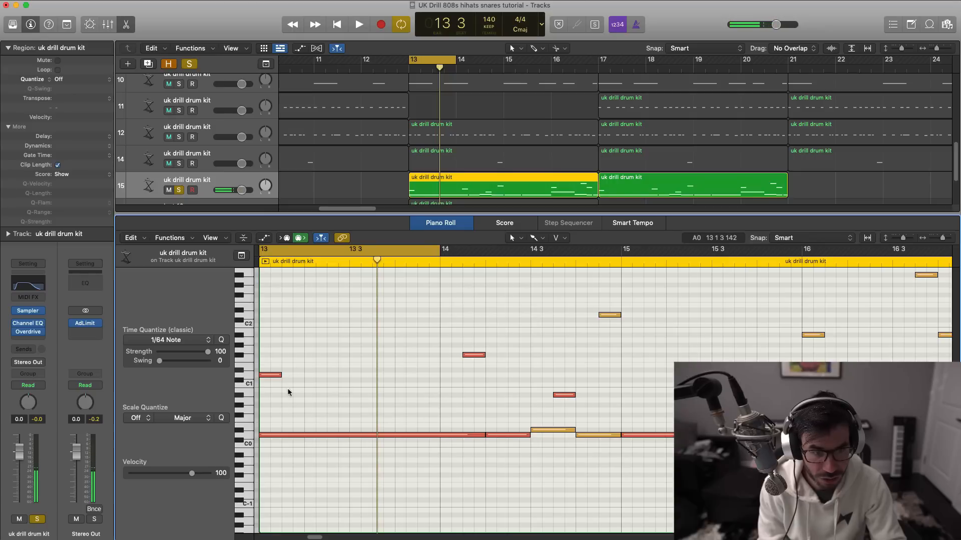
# - Play track 15's 808 notes in bar 13 and stop playback
pyautogui.press('space')
pyautogui.scroll(-3, 459, 155)
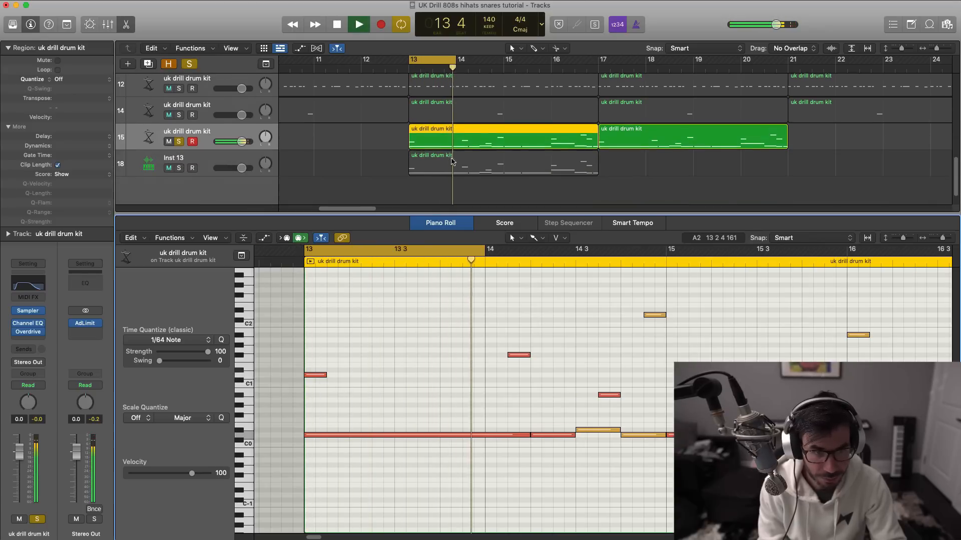
pyautogui.press('space')
# - Open the Inst 13 region in the Piano Roll and compare bar 13 with track 15 by soloing and playing each track
pyautogui.click(442, 166)
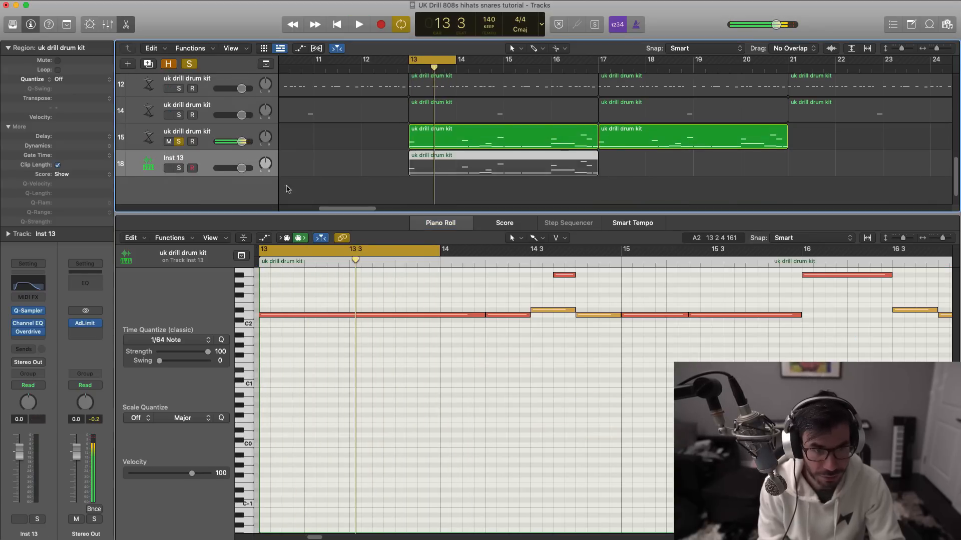
pyautogui.press('space')
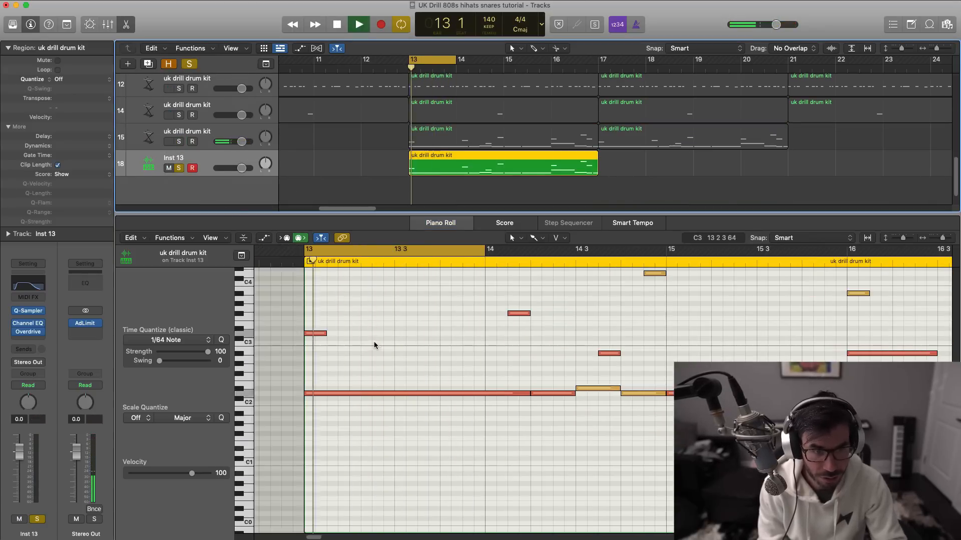
pyautogui.press('space')
pyautogui.press('space')
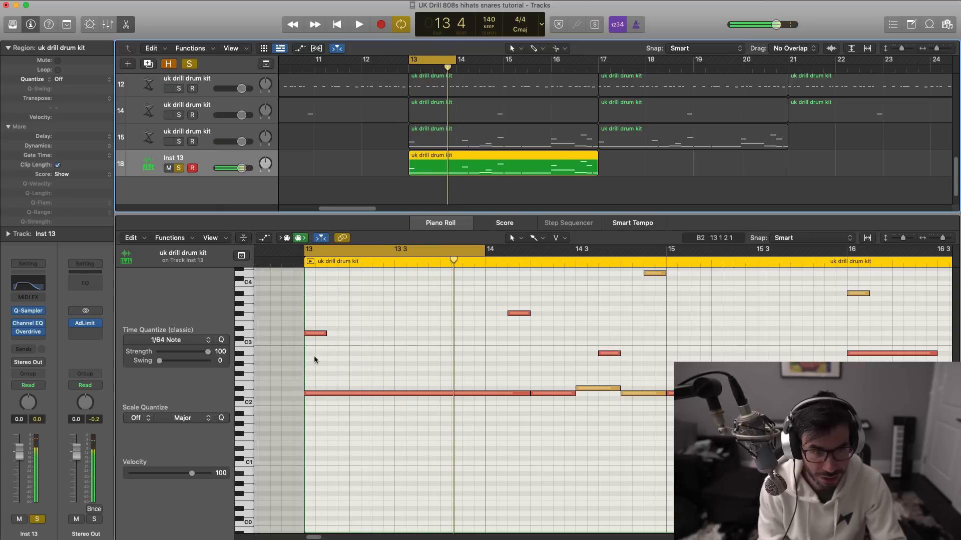
pyautogui.press('space')
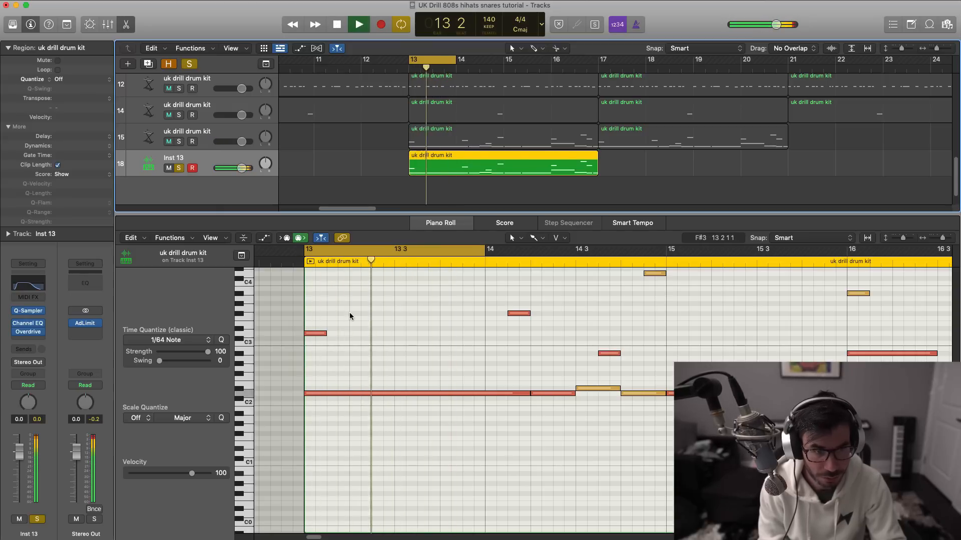
pyautogui.press('space')
pyautogui.click(179, 142)
pyautogui.press('space')
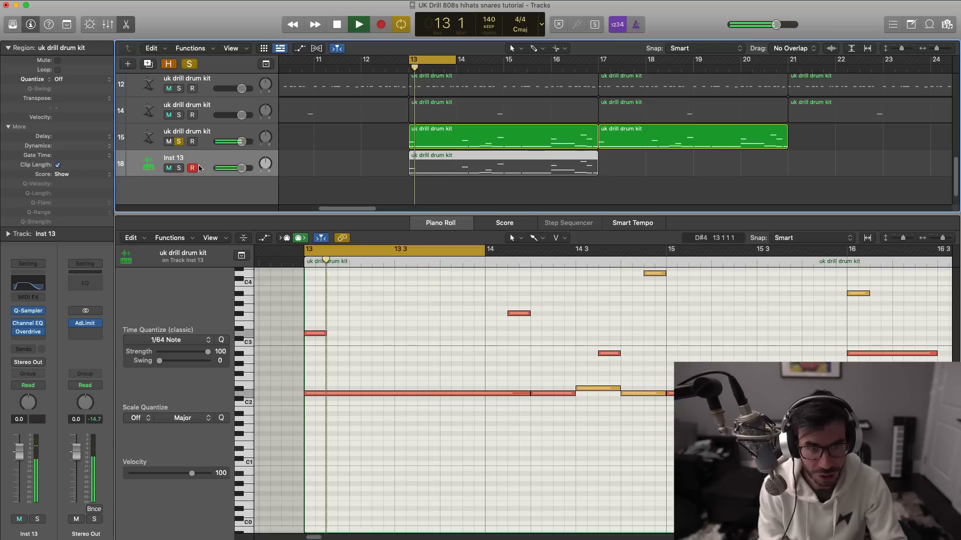
# - Turn off the cycle range, stop playback and close the Piano Roll
pyautogui.click(419, 65)
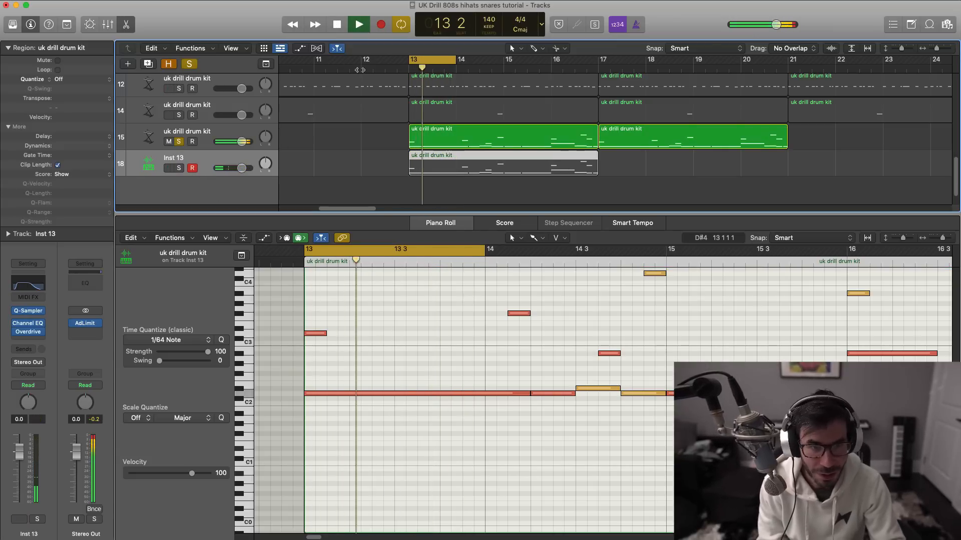
pyautogui.press('space')
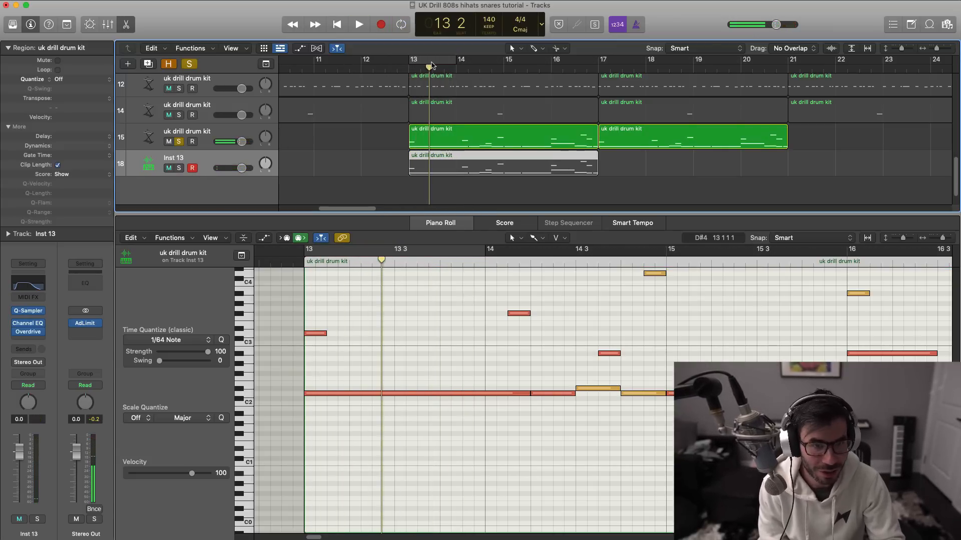
pyautogui.press('e')
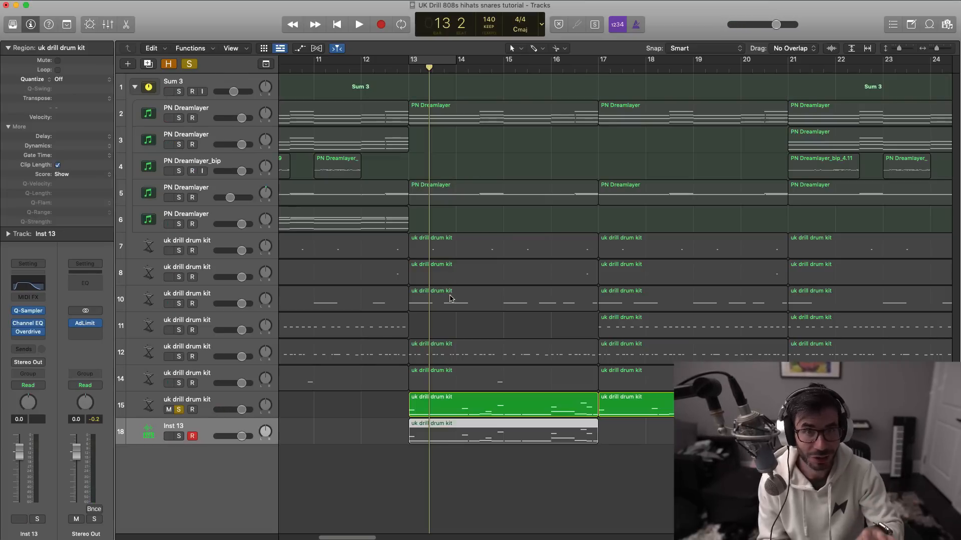
# - Review the glide and Legato mode settings in track 15's Sampler, and close it
pyautogui.click(222, 404)
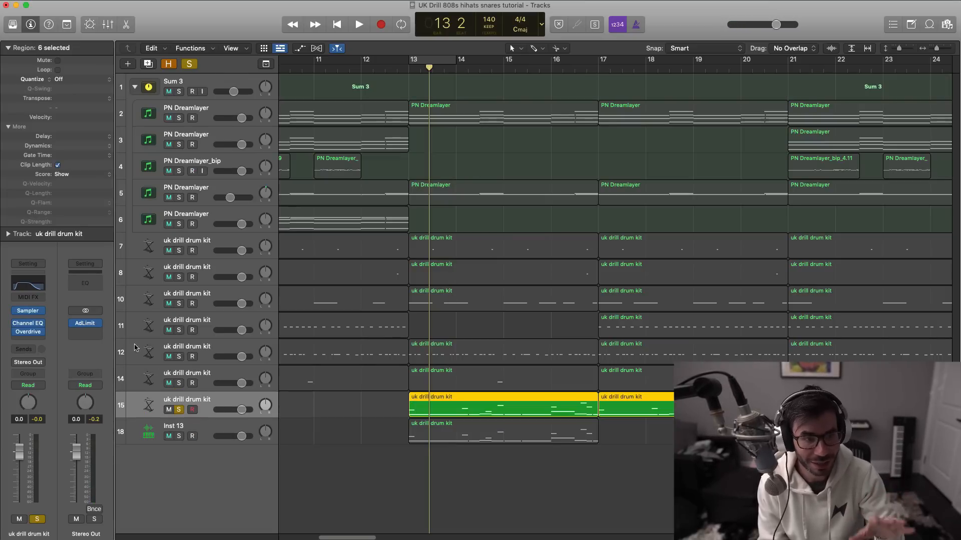
pyautogui.click(35, 313)
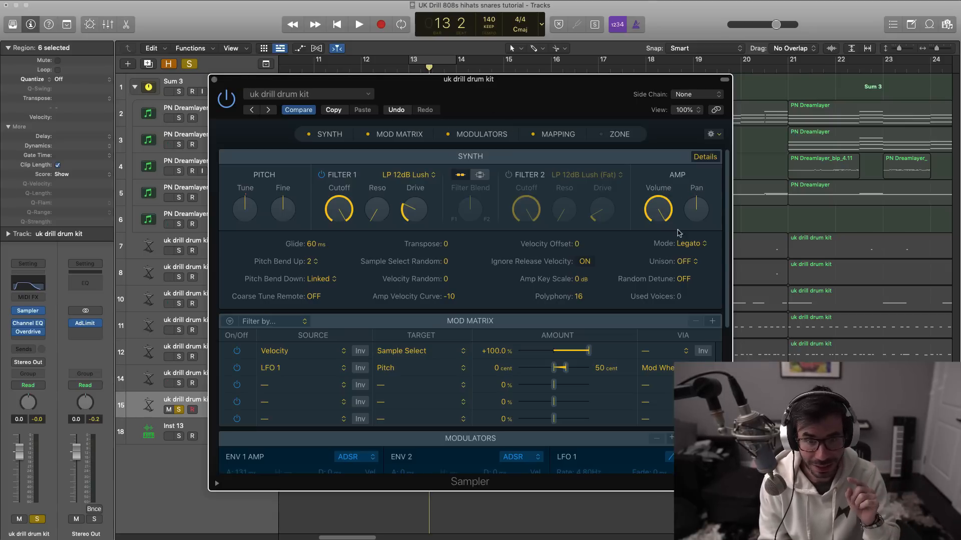
pyautogui.click(214, 79)
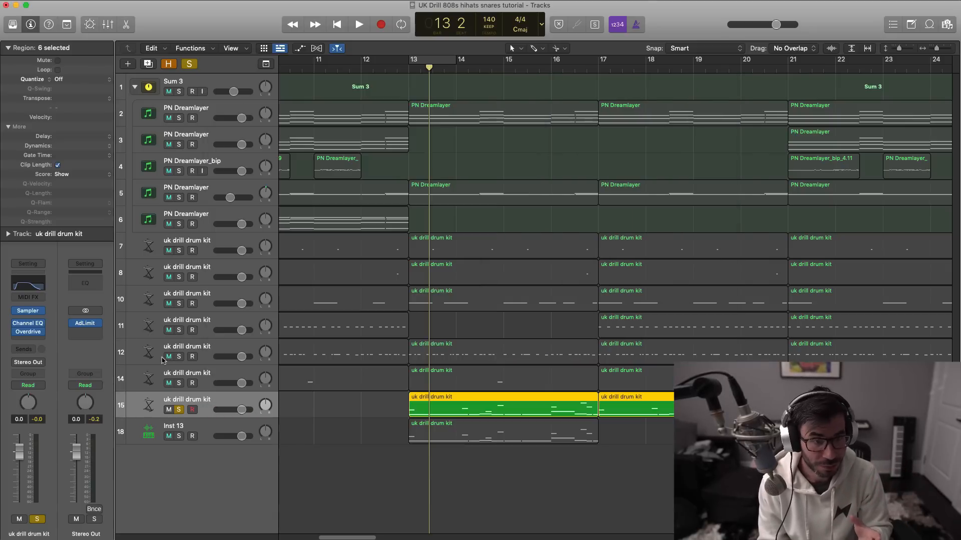
# - Solo Inst 13, review the polyphony options in its Quick Sampler without changing Mono, and close it
pyautogui.click(197, 432)
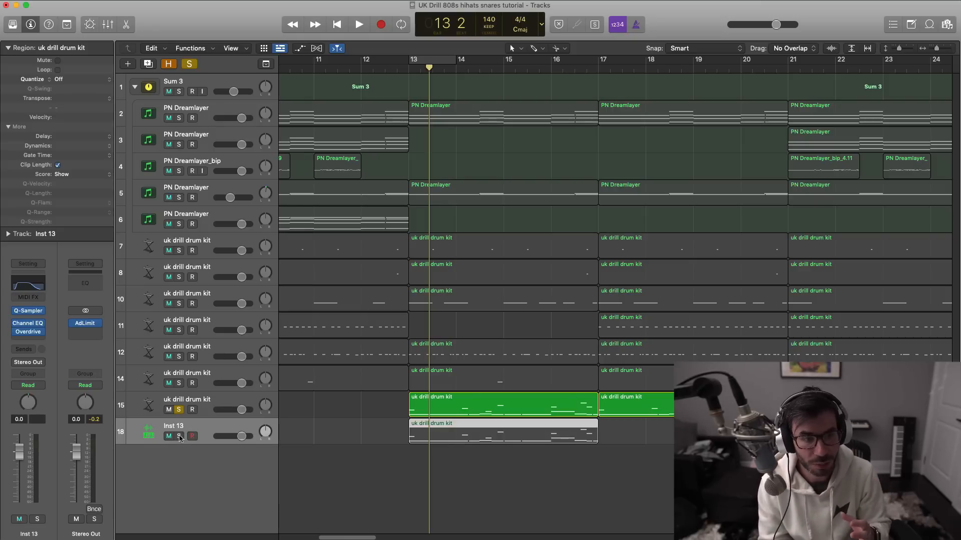
pyautogui.click(179, 437)
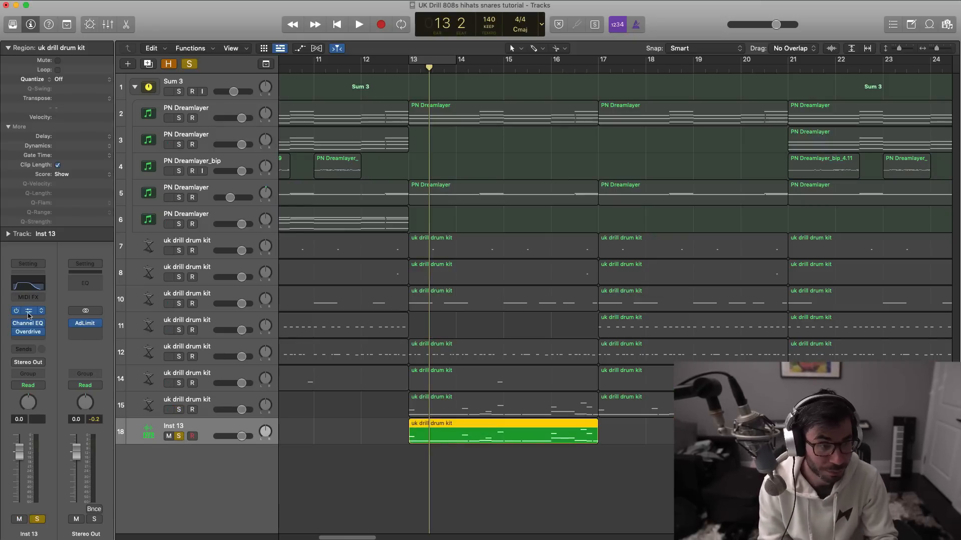
pyautogui.click(29, 311)
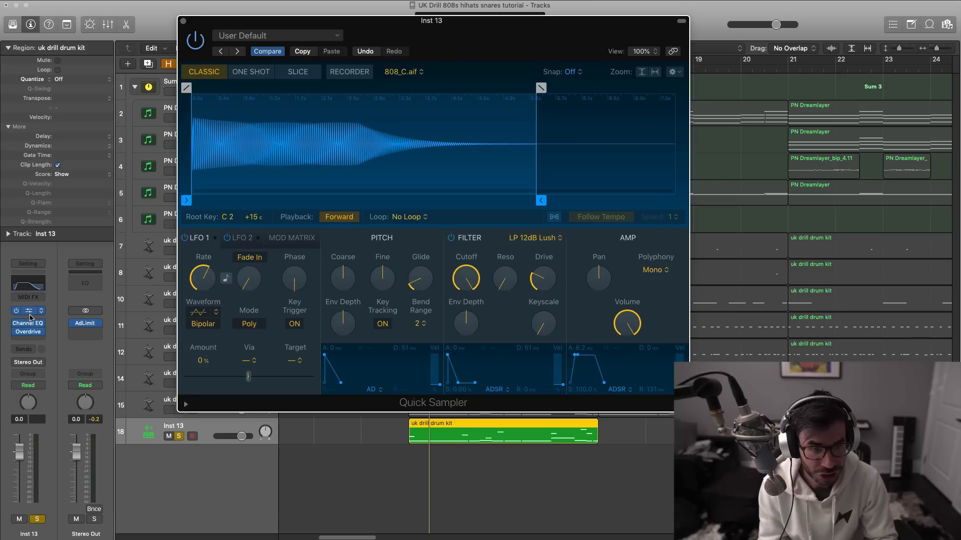
pyautogui.click(653, 271)
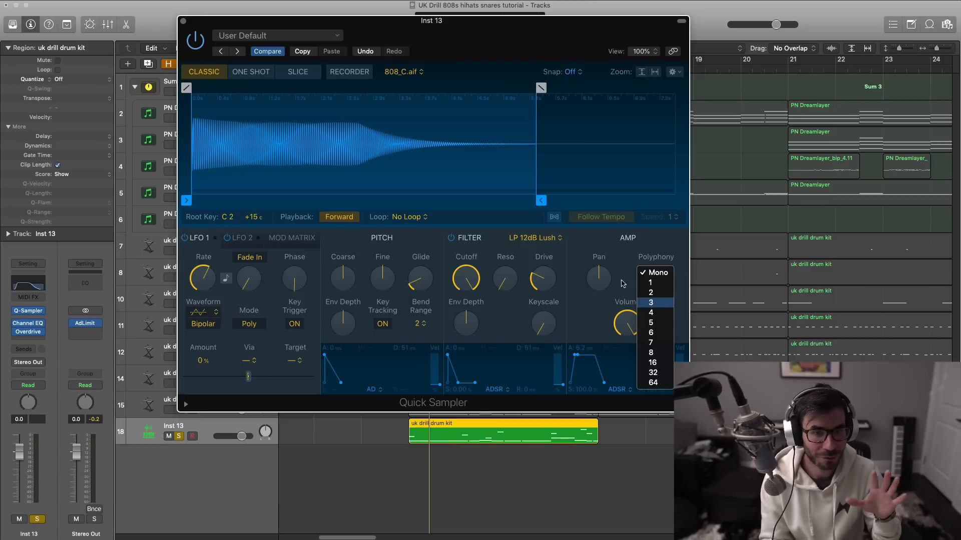
pyautogui.click(182, 40)
pyautogui.click(184, 22)
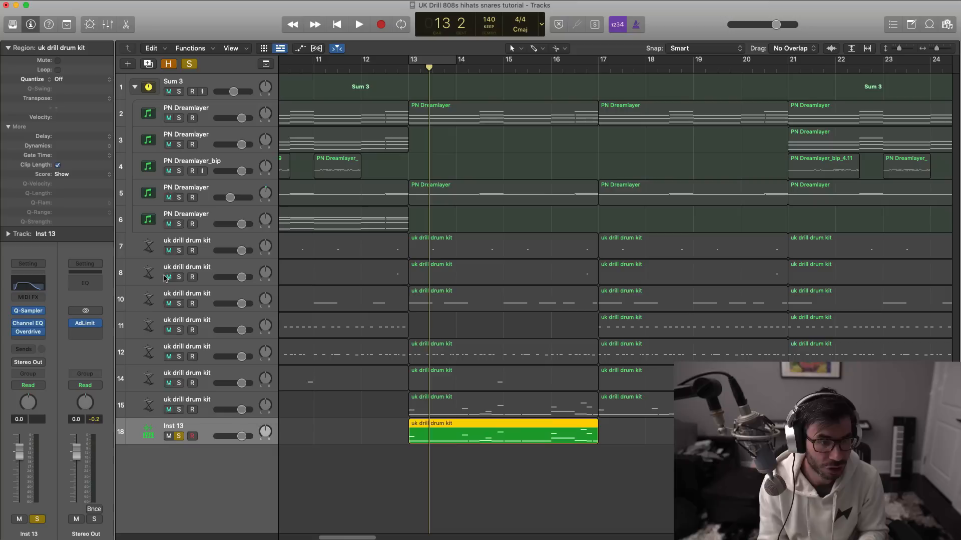
# - Solo track 15, open its Sampler, set the cycle range to bars 13 through 16, and close the Sampler
pyautogui.click(178, 409)
pyautogui.click(181, 401)
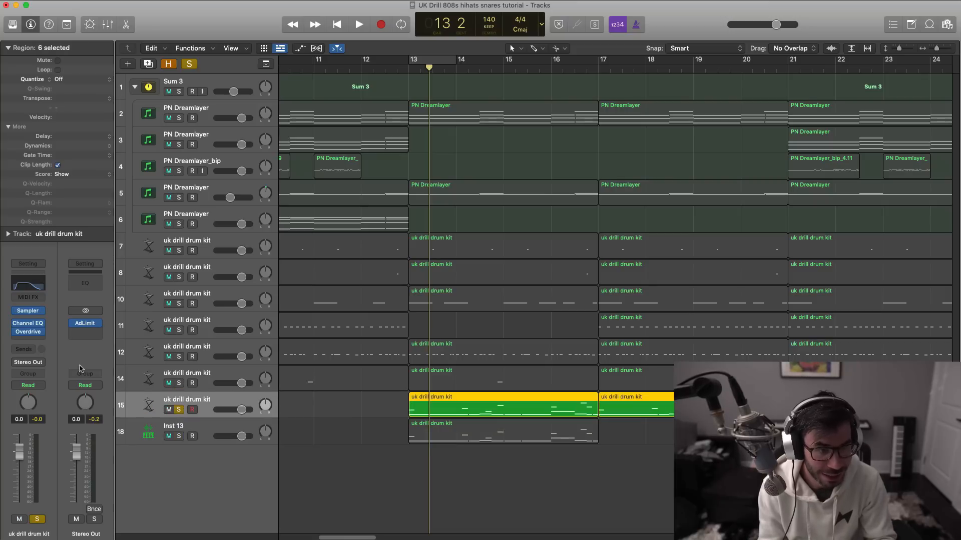
pyautogui.click(33, 313)
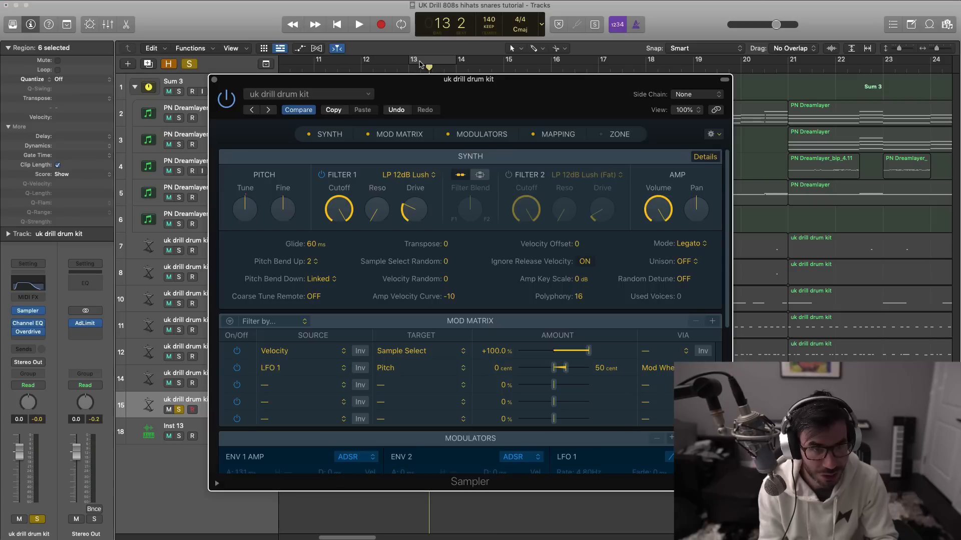
pyautogui.moveTo(416, 62); pyautogui.dragTo(598, 70)
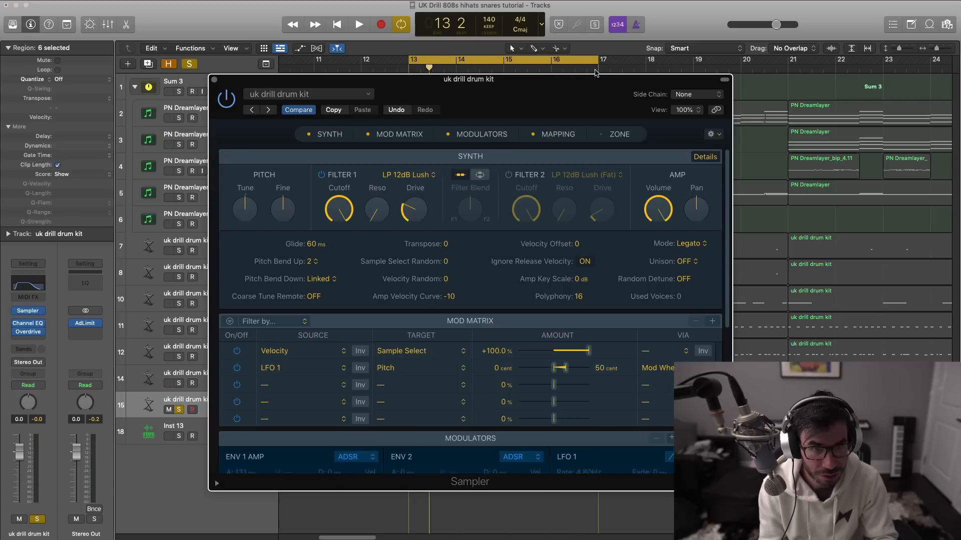
pyautogui.click(214, 79)
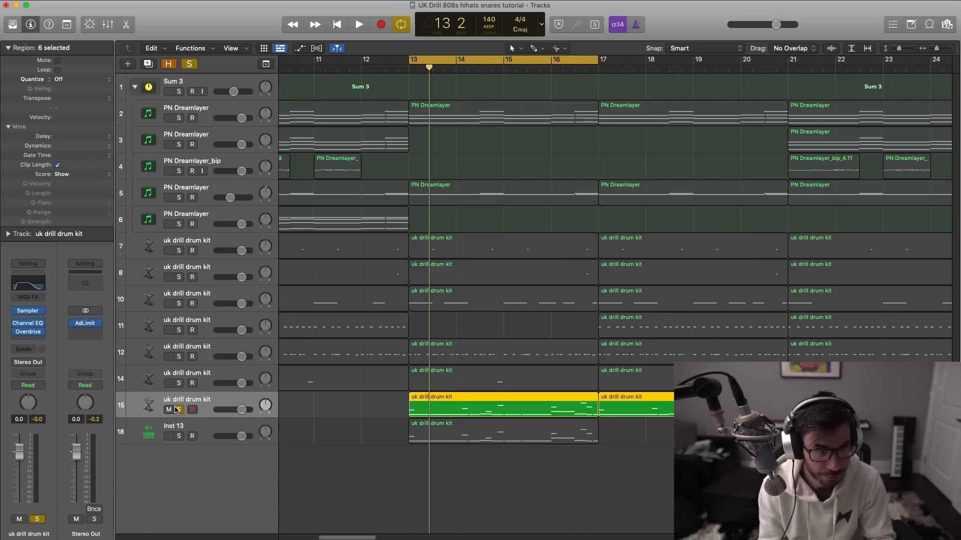
# - Unsolo track 15, mute Inst 13, and play the full beat over the cycle range
pyautogui.click(178, 411)
pyautogui.click(170, 438)
pyautogui.click(196, 427)
pyautogui.press('space')
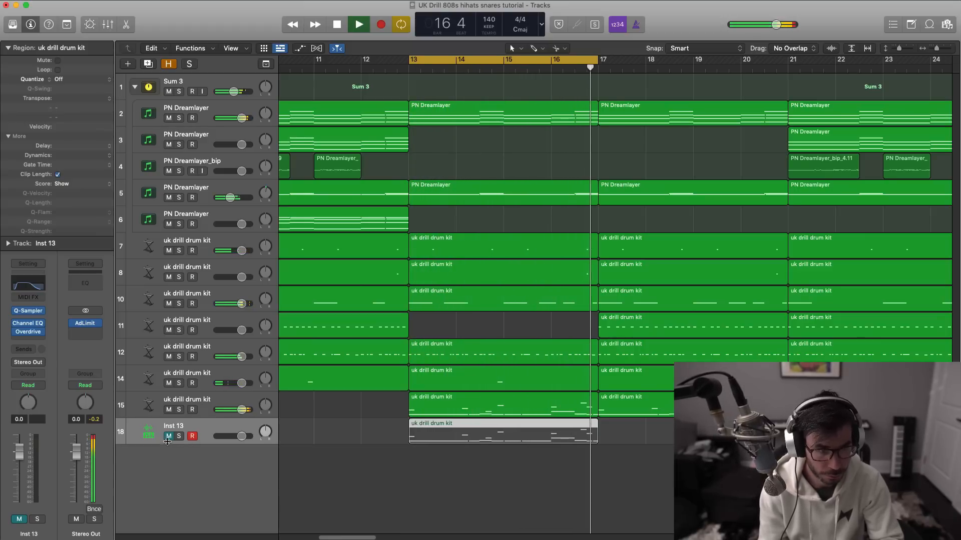
pyautogui.press('space')
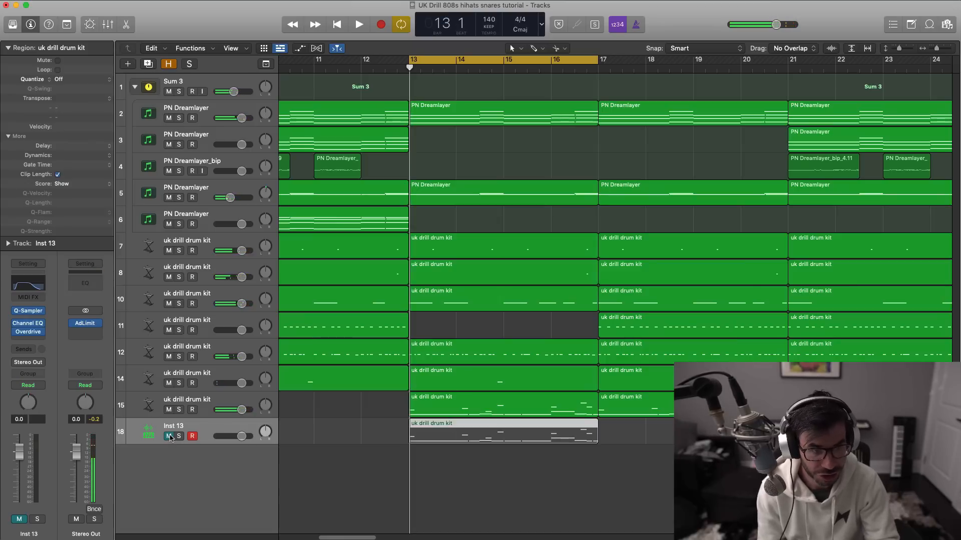
# - Compare both 808s in the full beat by moving the mute from Inst 13 to track 15 and back during playback, and stop
pyautogui.click(168, 436)
pyautogui.click(169, 410)
pyautogui.press('space')
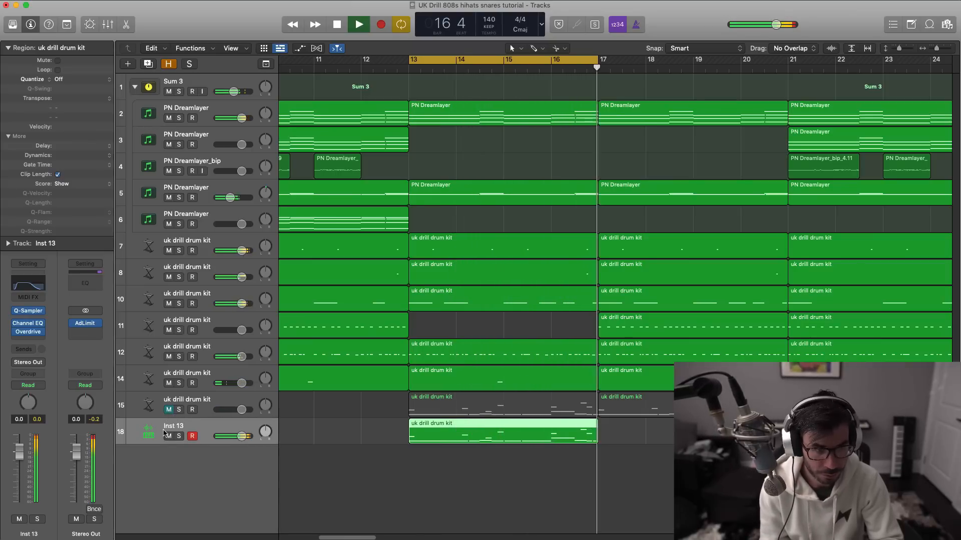
pyautogui.click(169, 436)
pyautogui.click(169, 410)
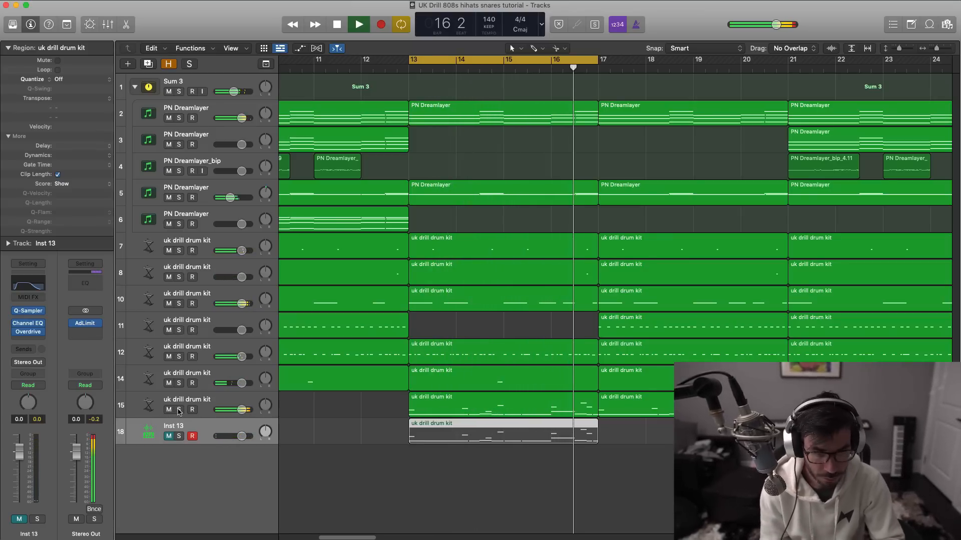
pyautogui.press('space')
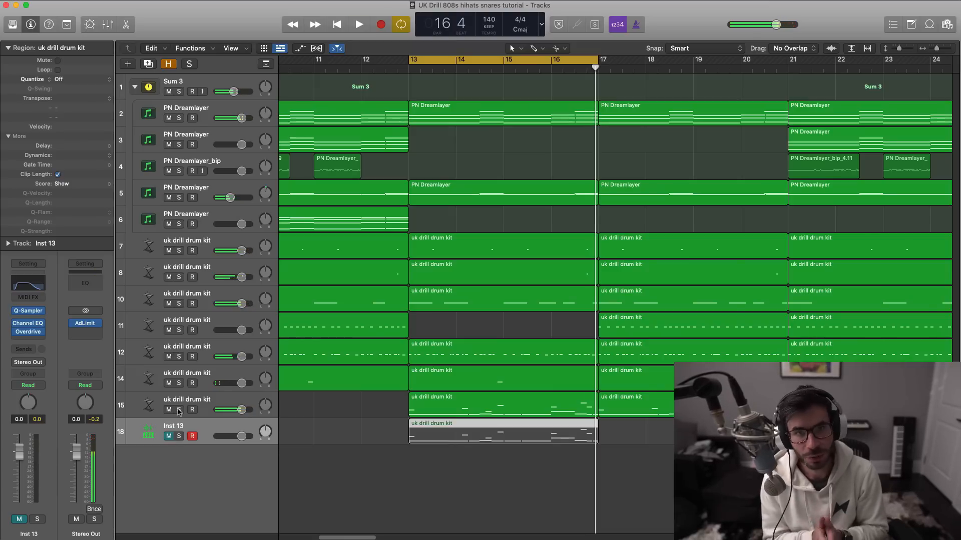